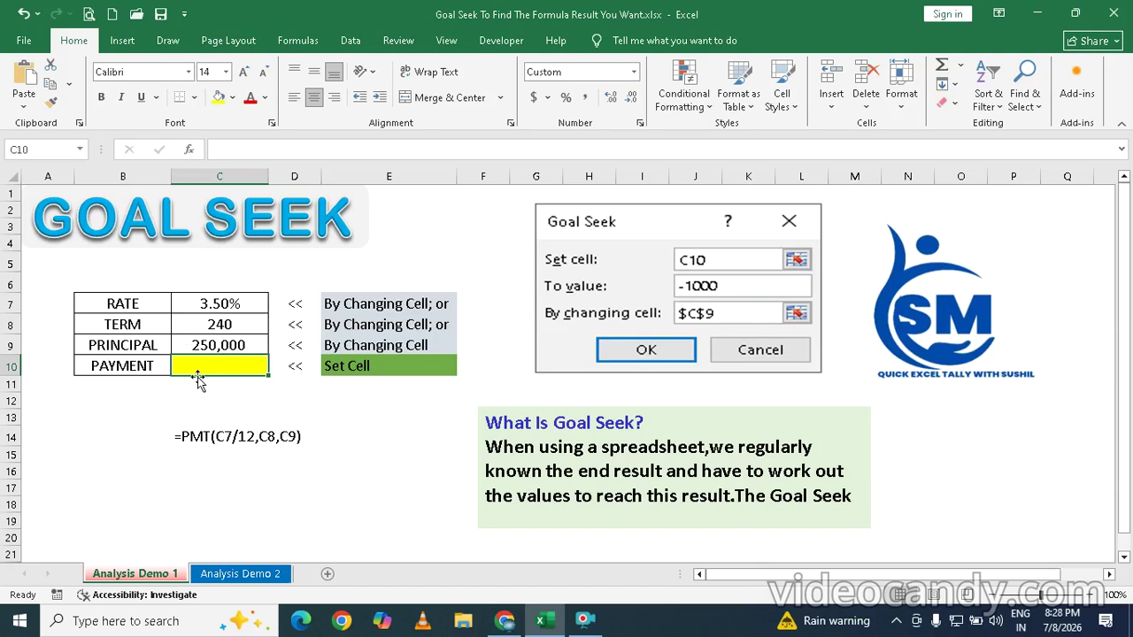
Step: Enter the formula =PMT(C7/12,C8,C9) in the payment cell C10
type("=pmmt")
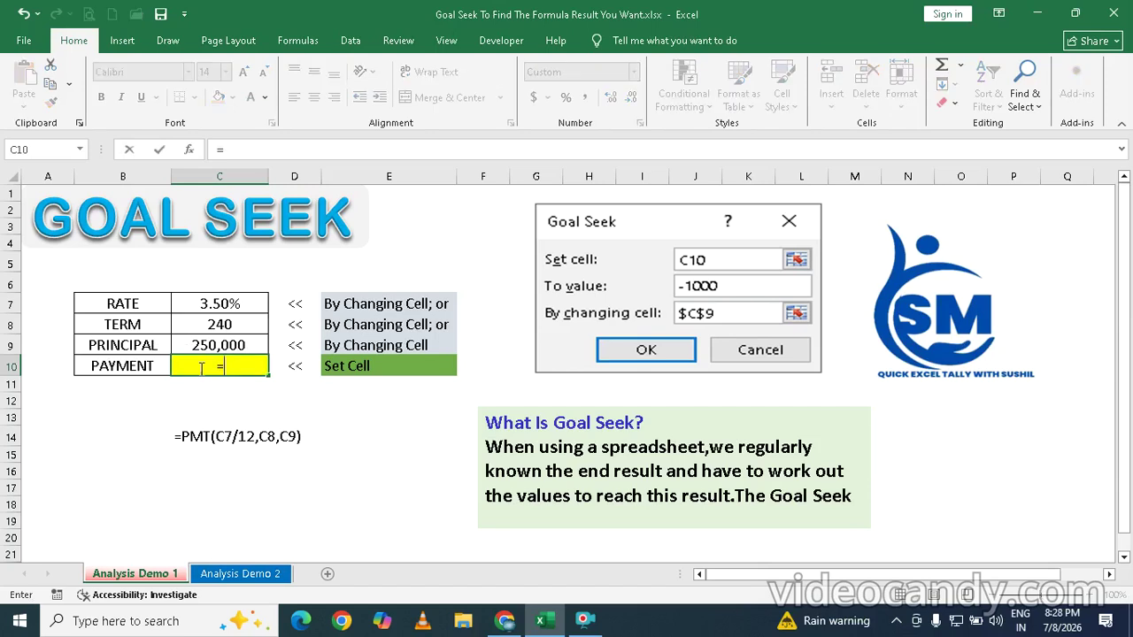
key("BackSpace")
key("BackSpace")
key("BackSpace")
key("BackSpace")
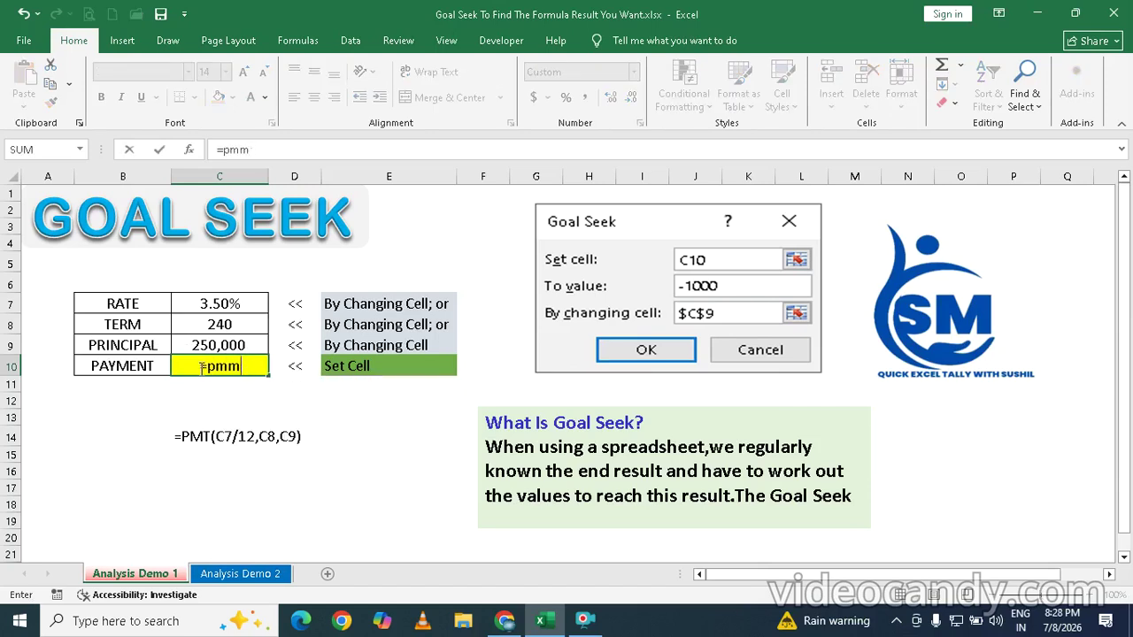
type("pmt")
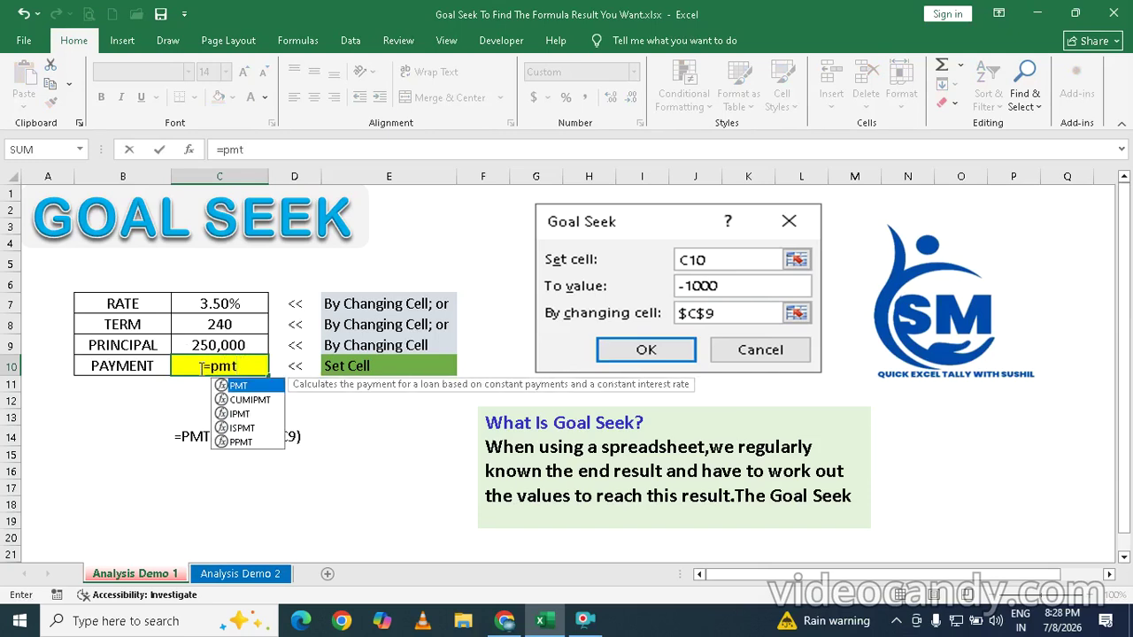
key("Tab")
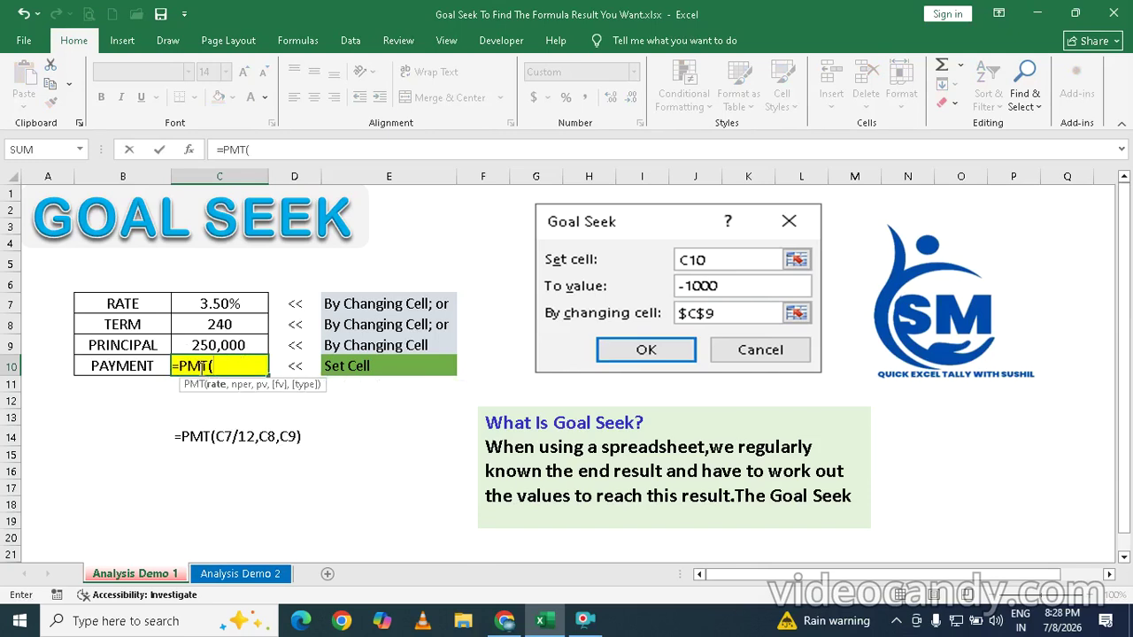
left_click(203, 303)
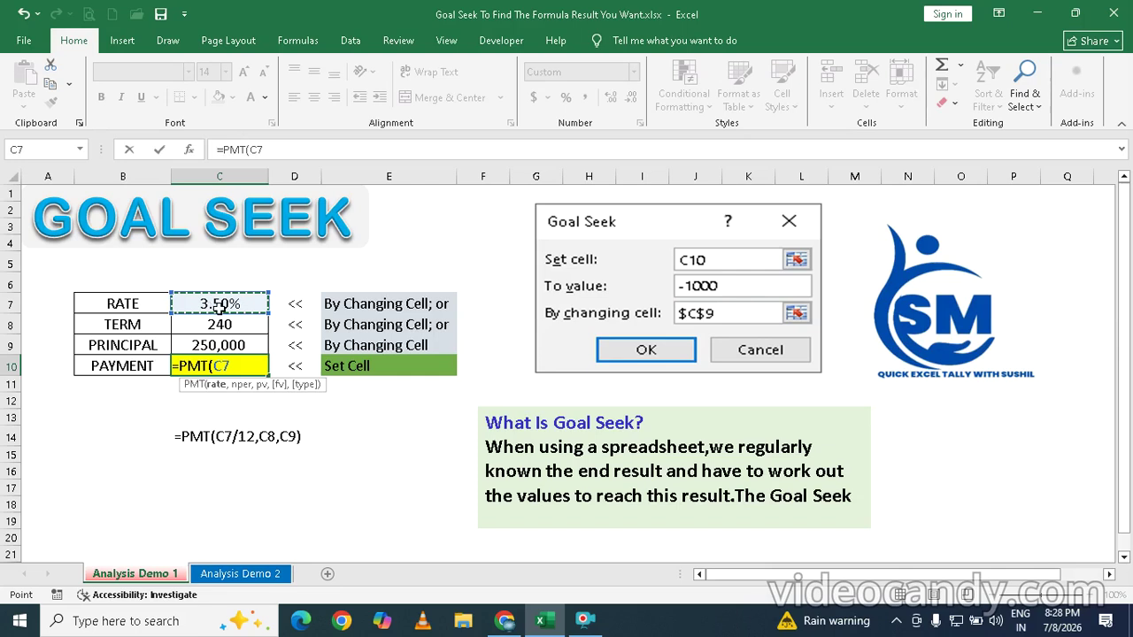
type("/12,")
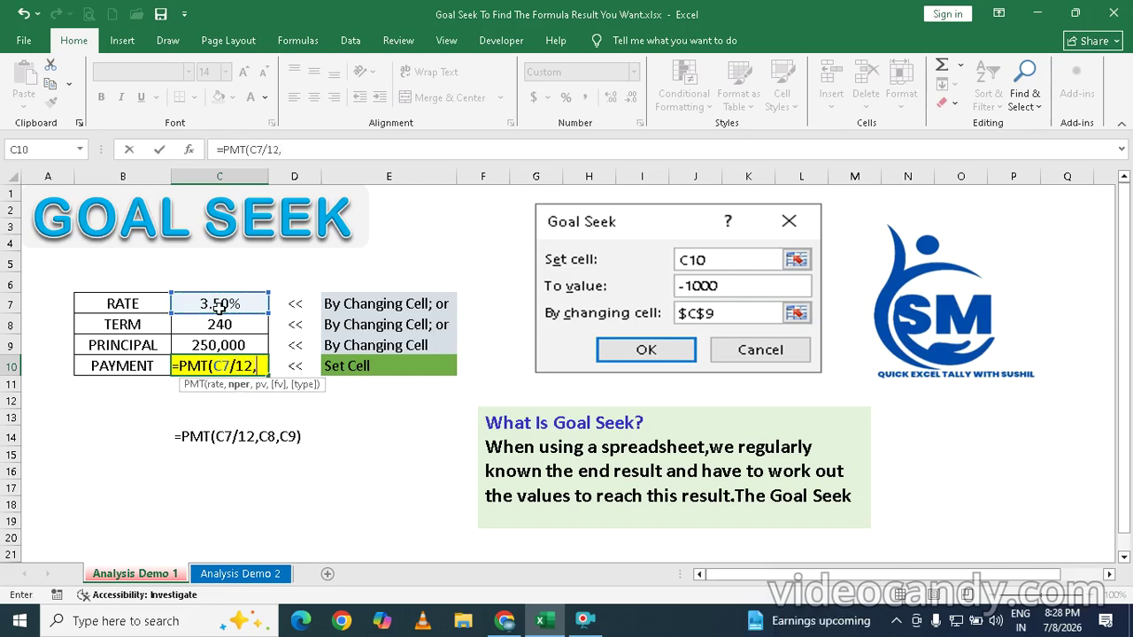
left_click(234, 325)
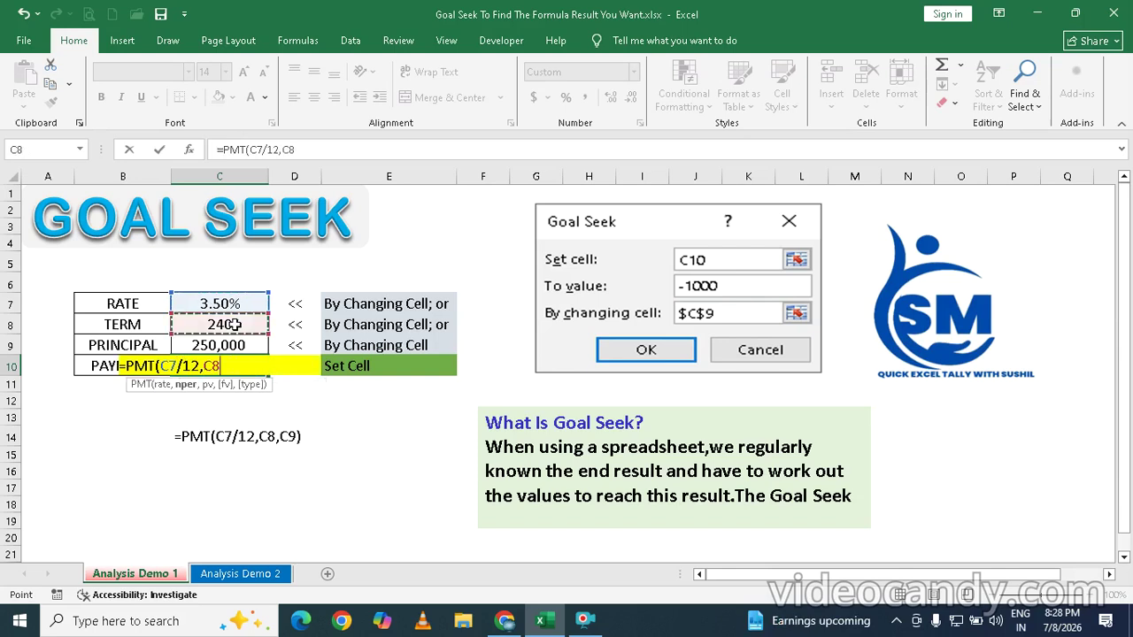
type(",")
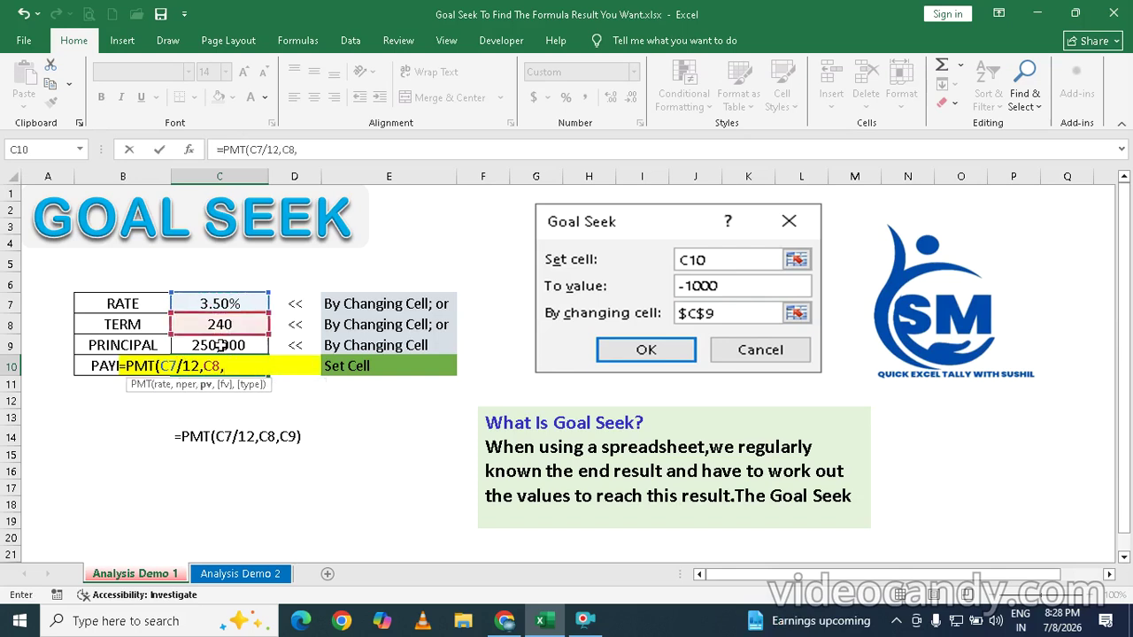
left_click(221, 345)
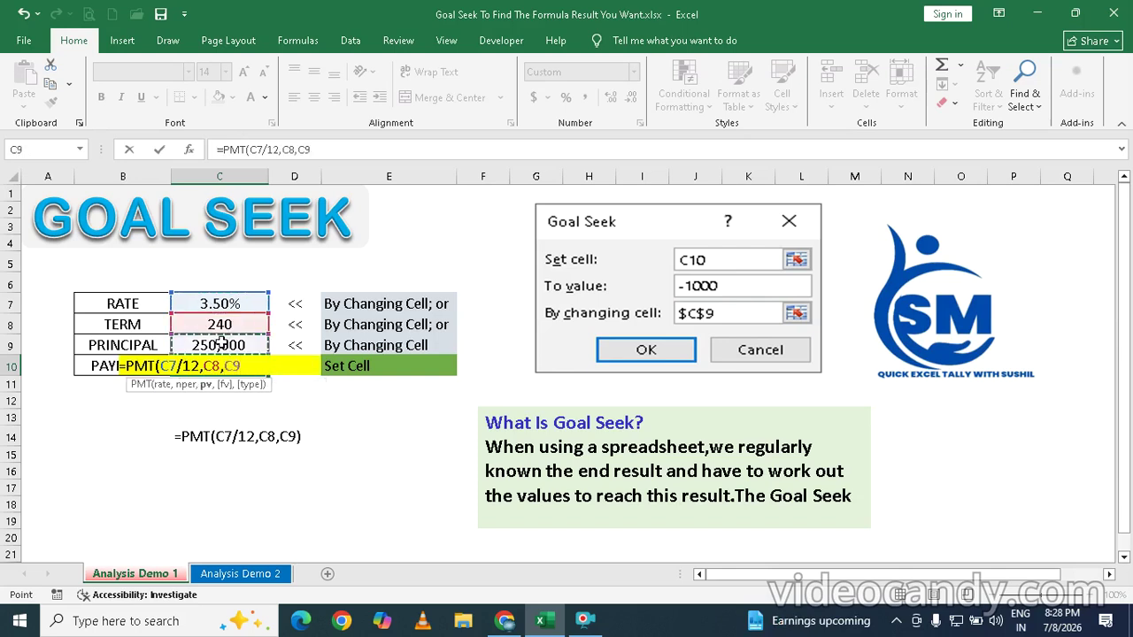
key("Return")
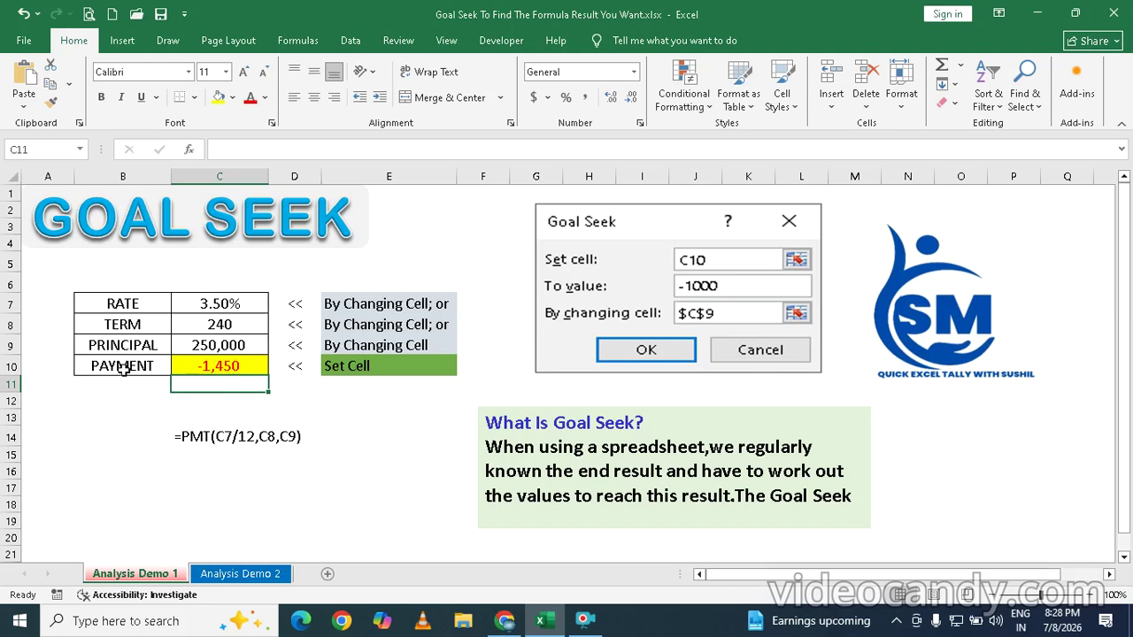
Step: Run Goal Seek to bring payment cell C10 to -1000 by changing principal cell C9, and keep the solution
left_click(232, 365)
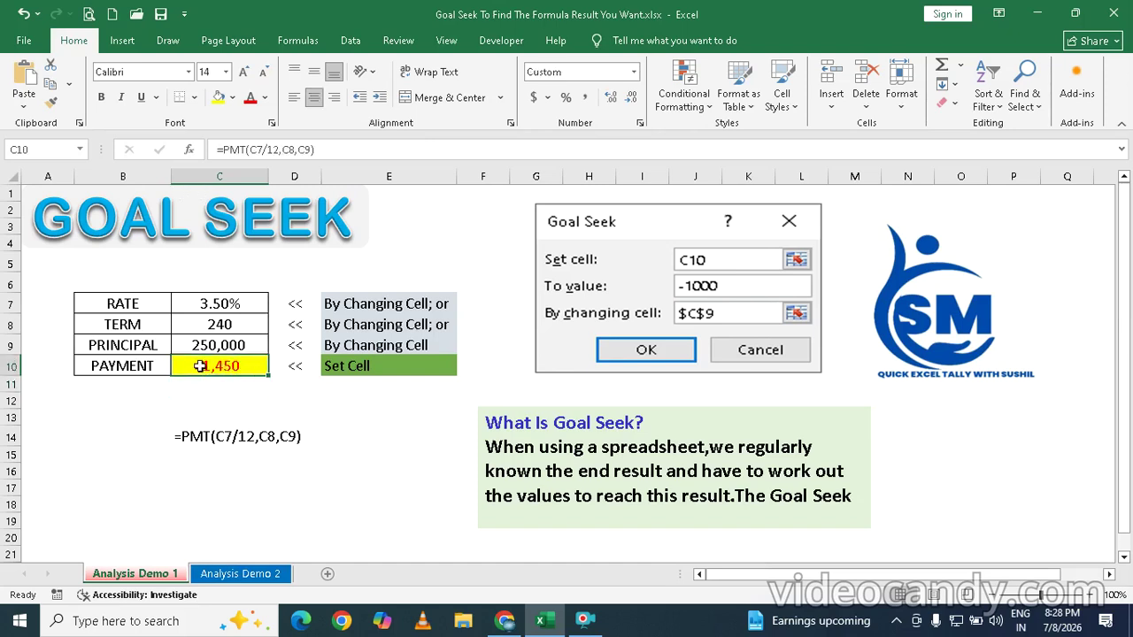
left_click(352, 40)
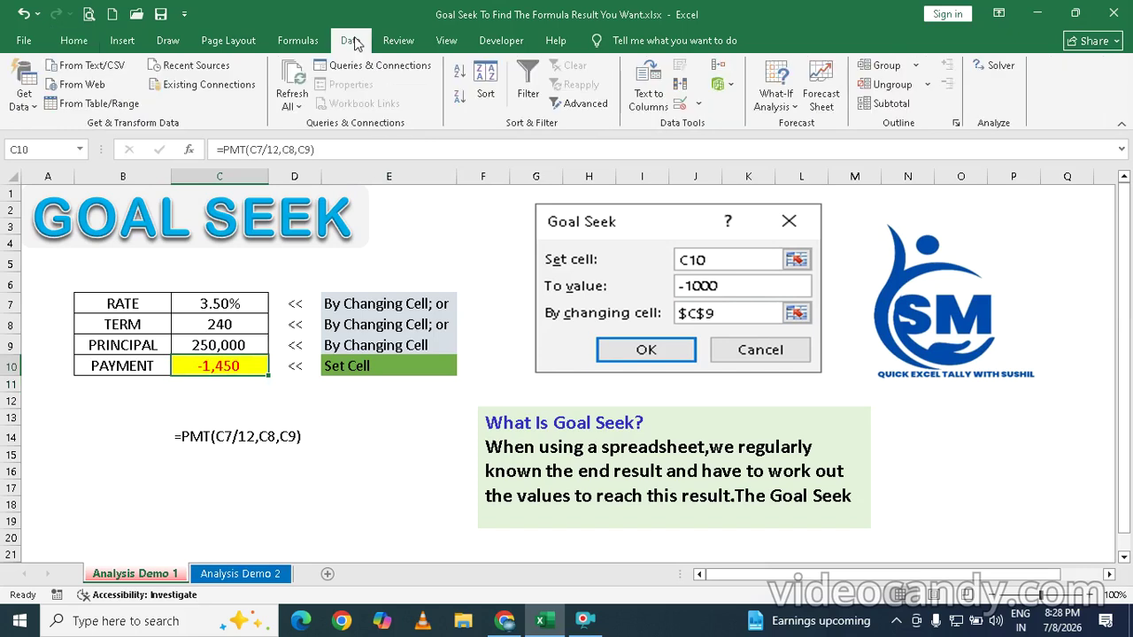
left_click(776, 97)
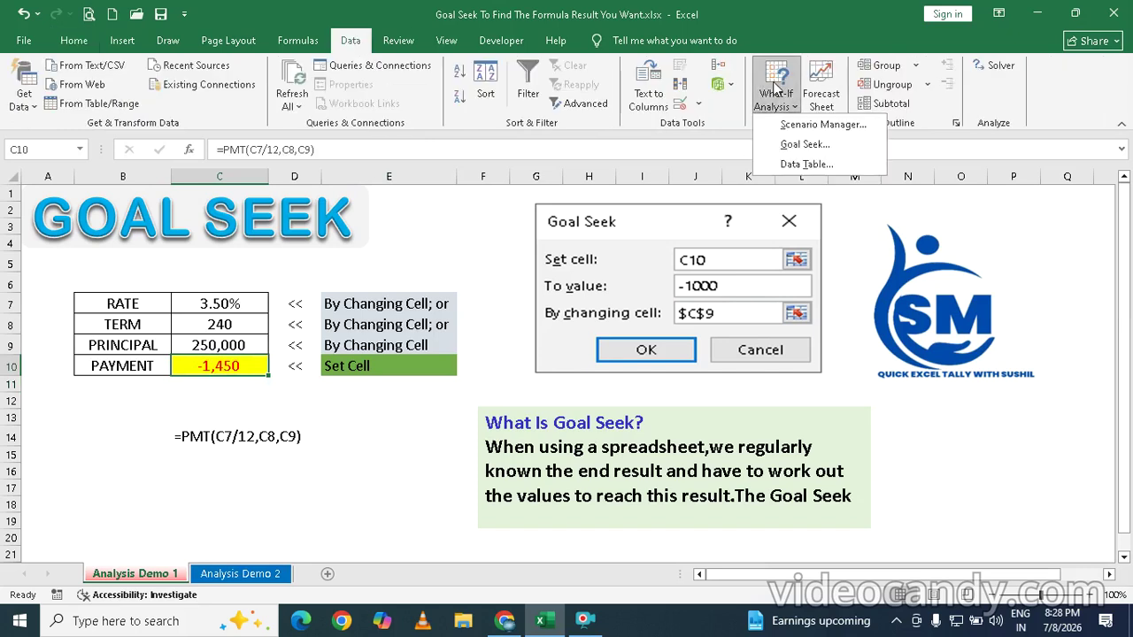
left_click(799, 147)
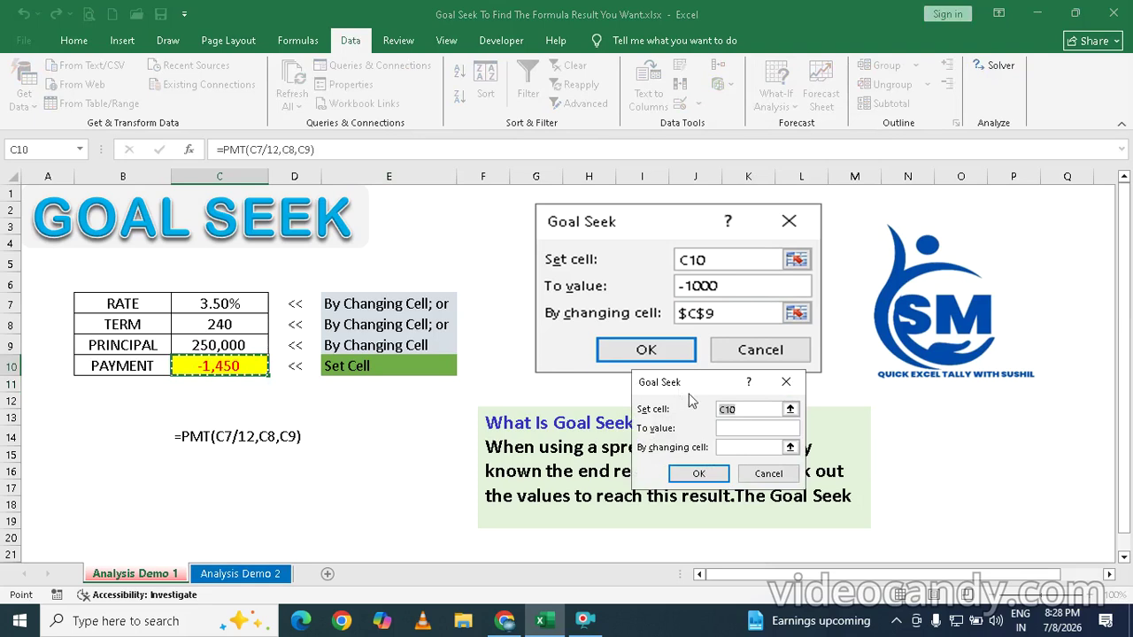
left_click_drag(676, 389, 389, 285)
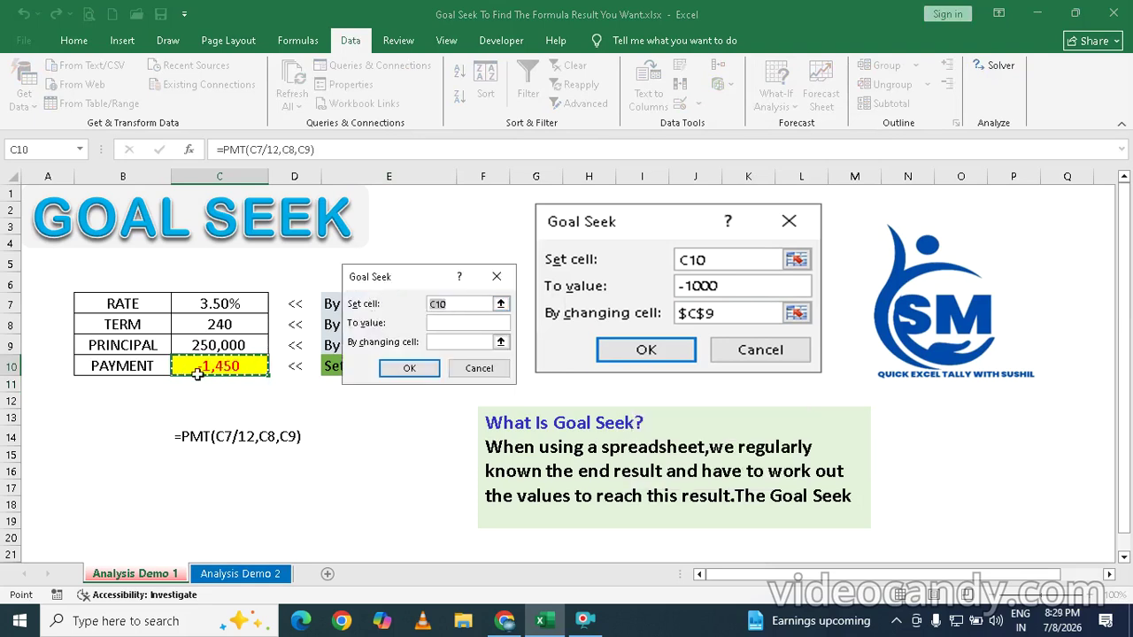
left_click(448, 324)
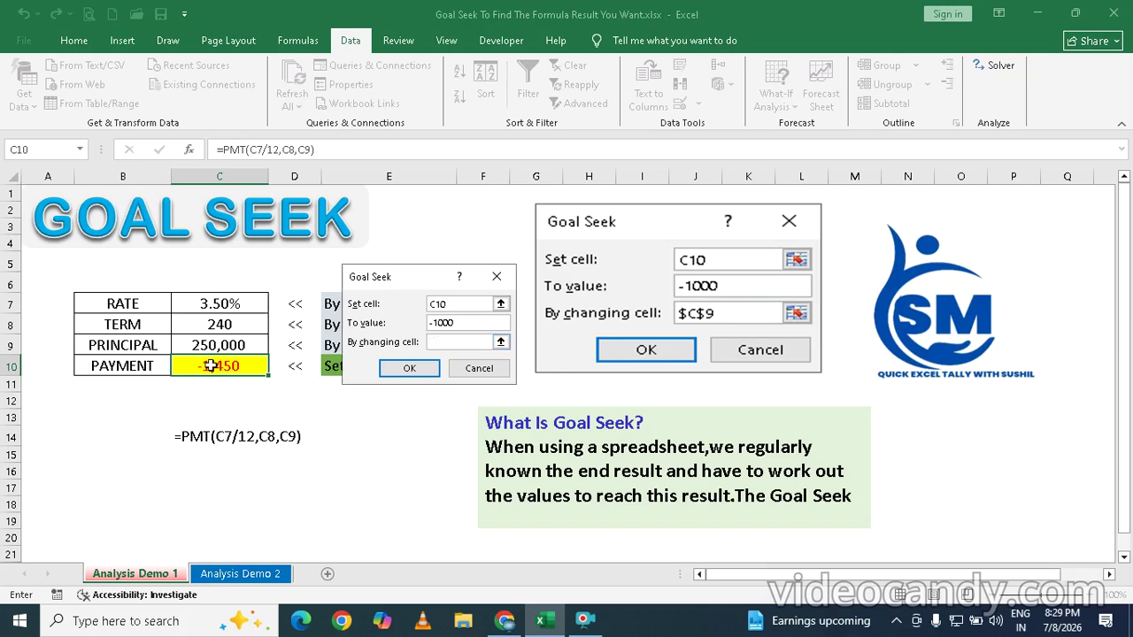
left_click(196, 343)
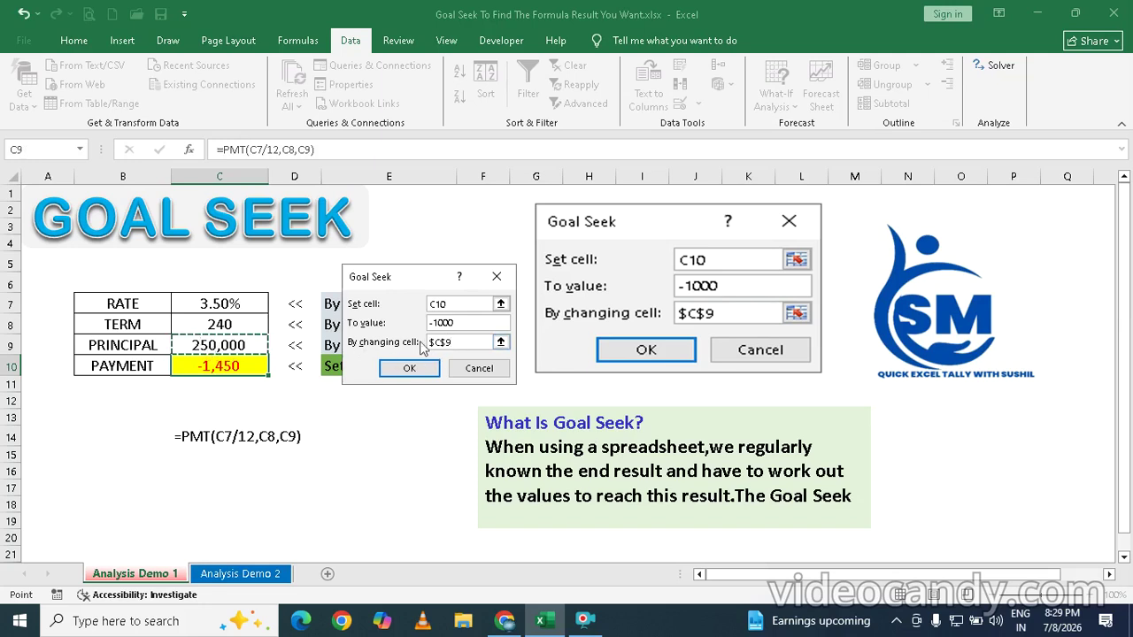
left_click(433, 372)
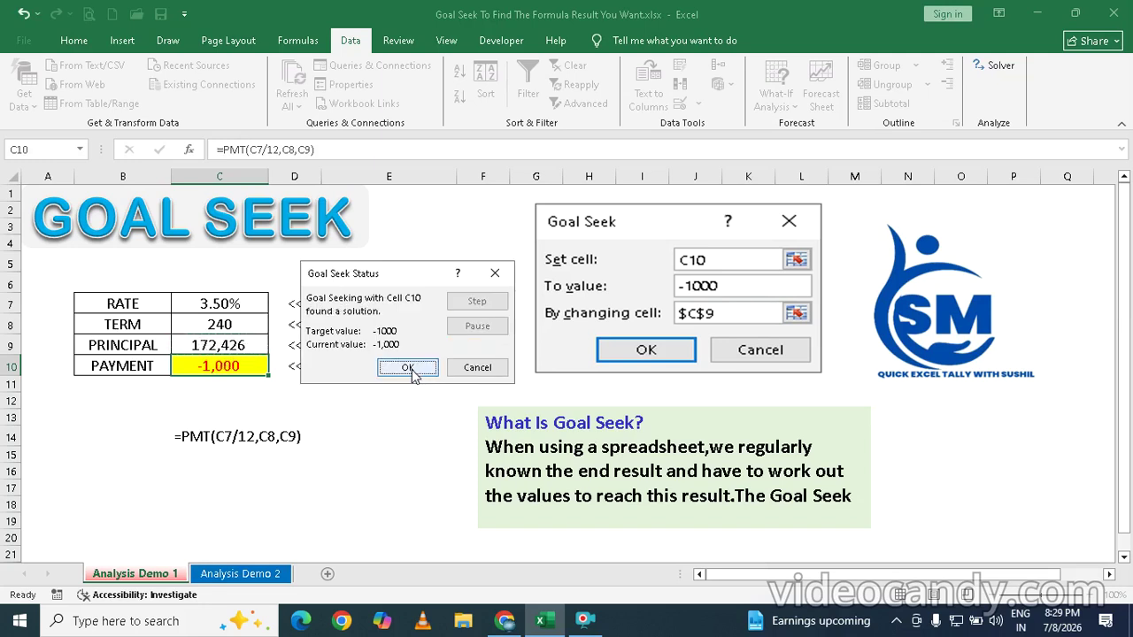
left_click(409, 368)
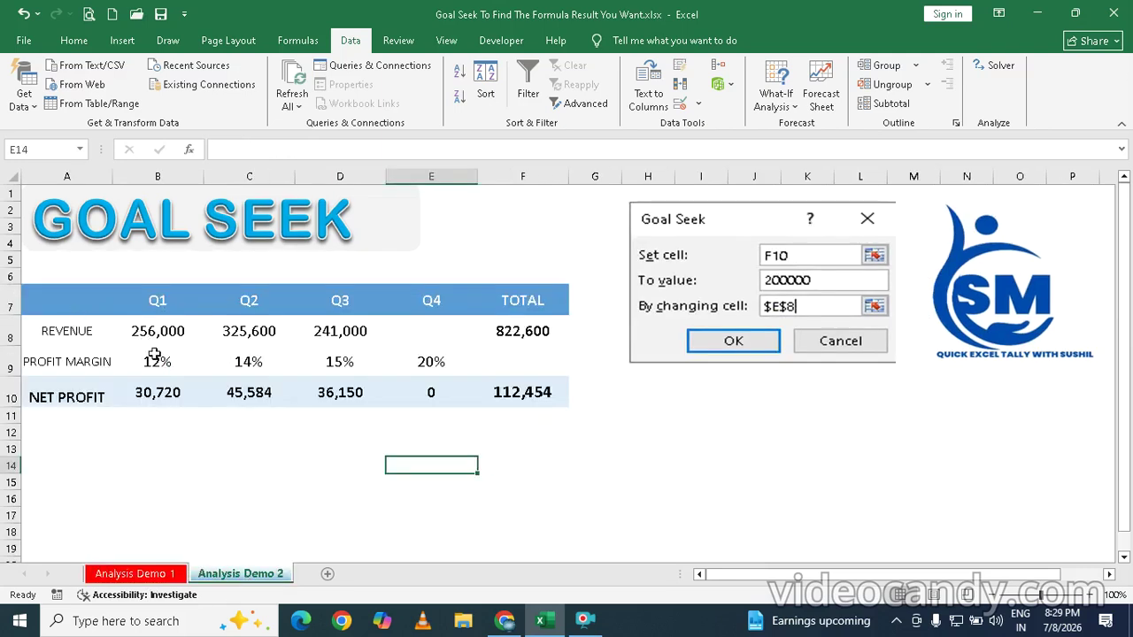
Step: On the Analysis Demo 2 sheet, examine the quarterly revenue cells, the total revenue formula and the profit margins
left_click(446, 328)
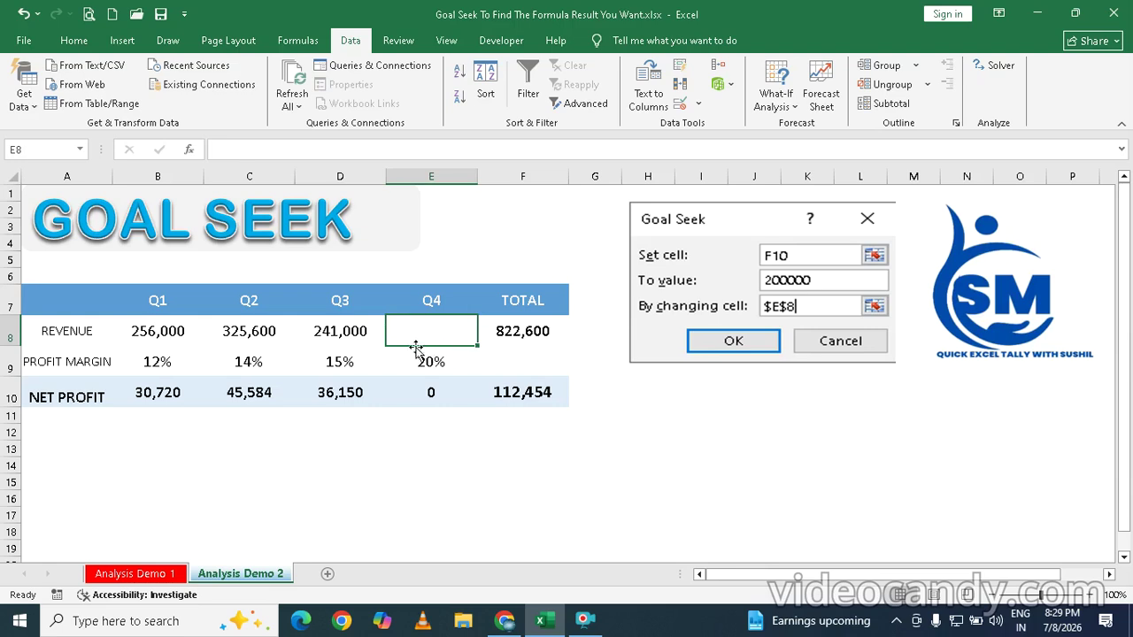
left_click(529, 332)
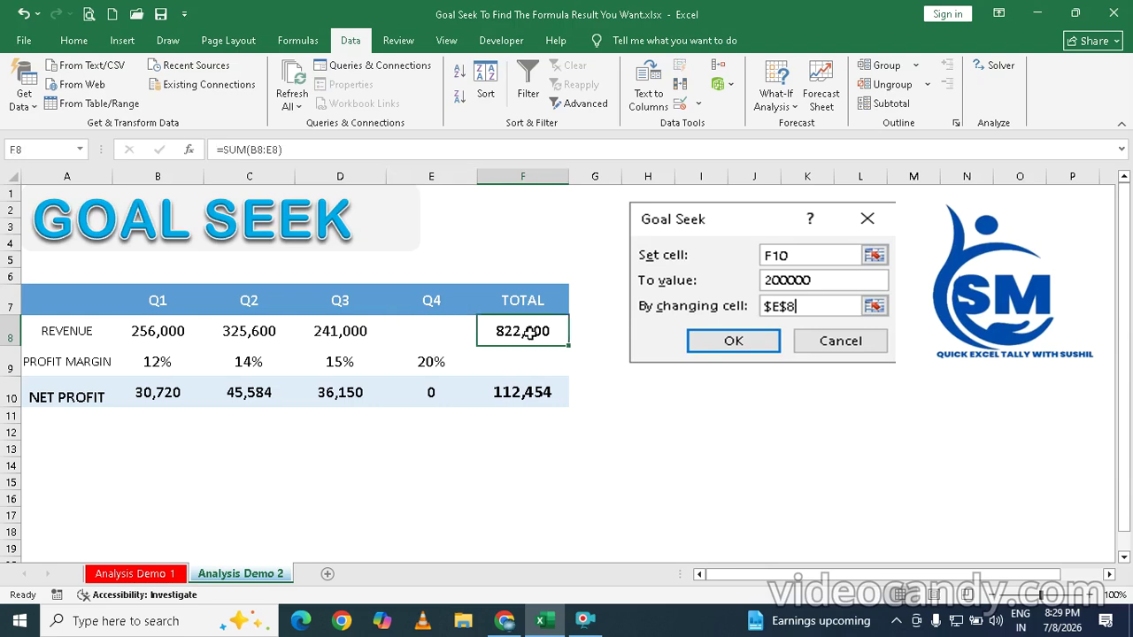
left_click_drag(157, 329, 417, 328)
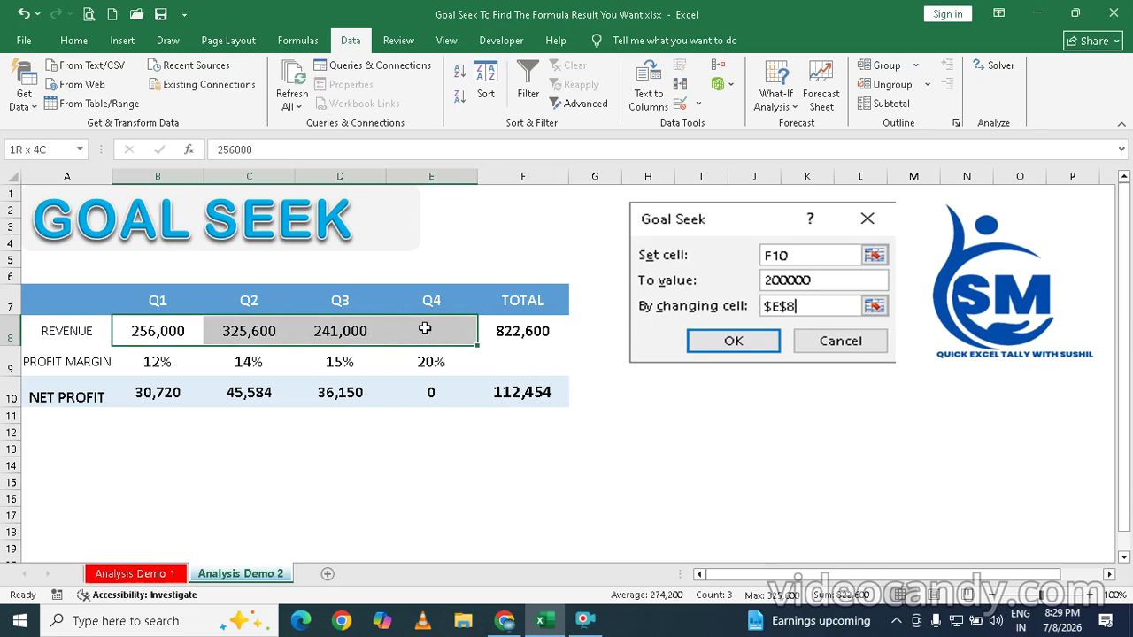
left_click(522, 324)
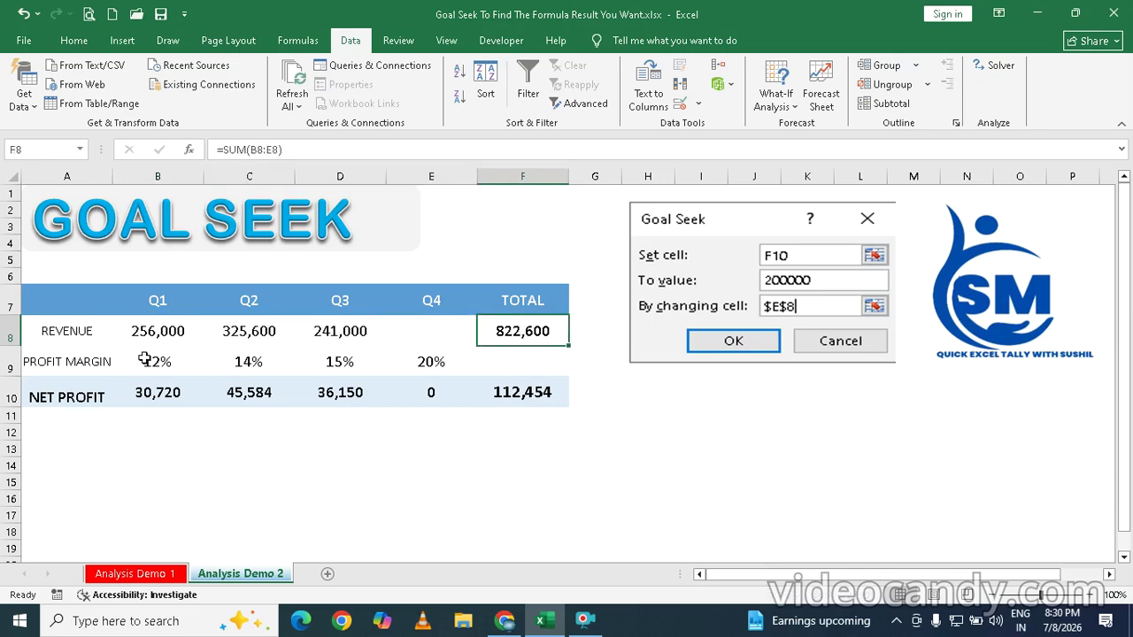
left_click(145, 359)
left_click(258, 363)
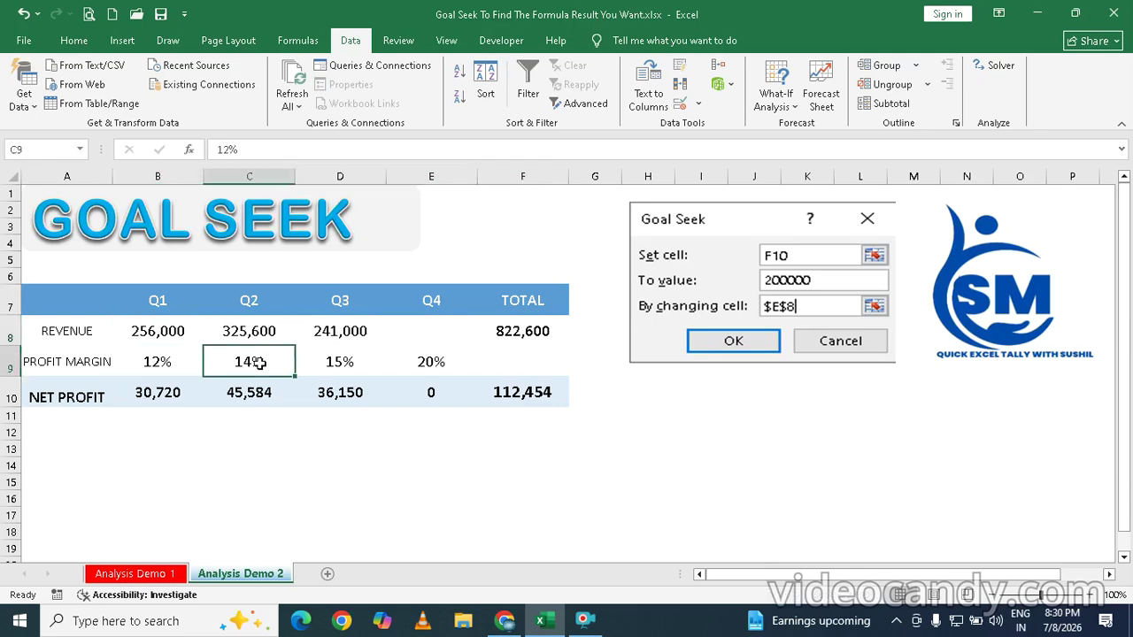
left_click(350, 360)
left_click(428, 358)
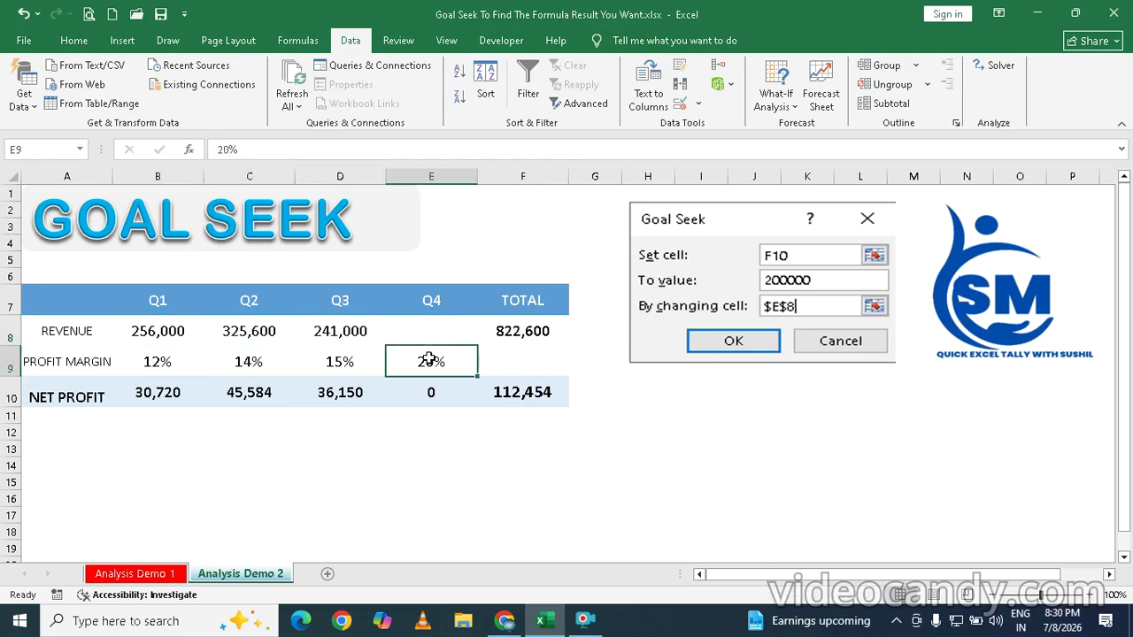
Step: Examine the quarterly net profit formulas, the total in F10 and how they depend on Q4 revenue in E8
left_click(158, 395)
left_click(237, 393)
left_click(358, 393)
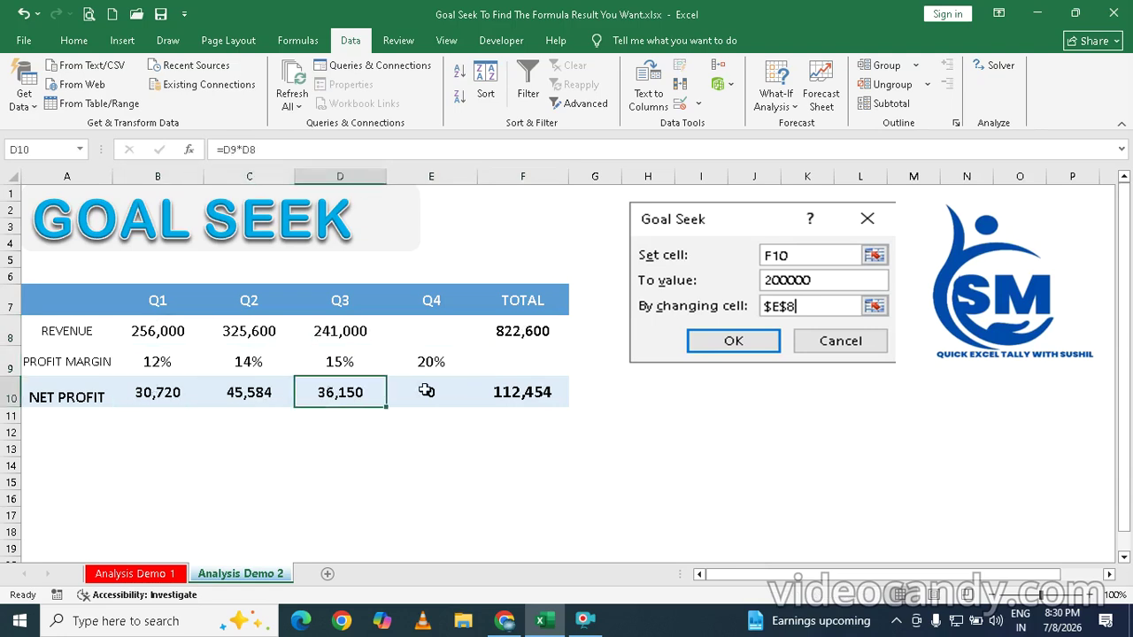
left_click(429, 390)
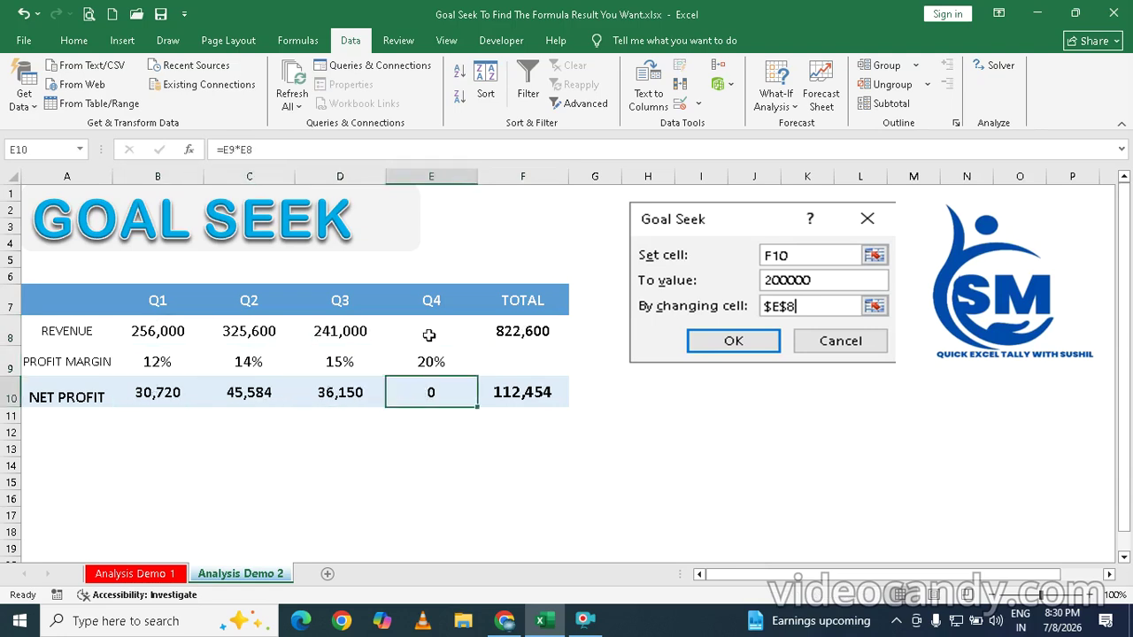
left_click(529, 393)
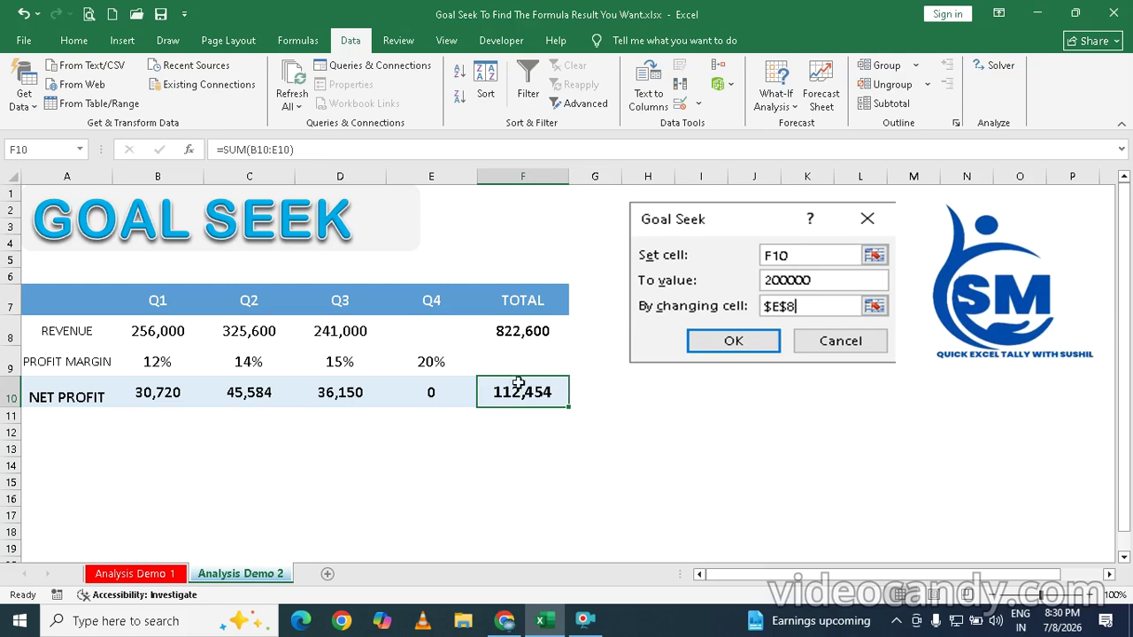
left_click_drag(145, 393, 416, 398)
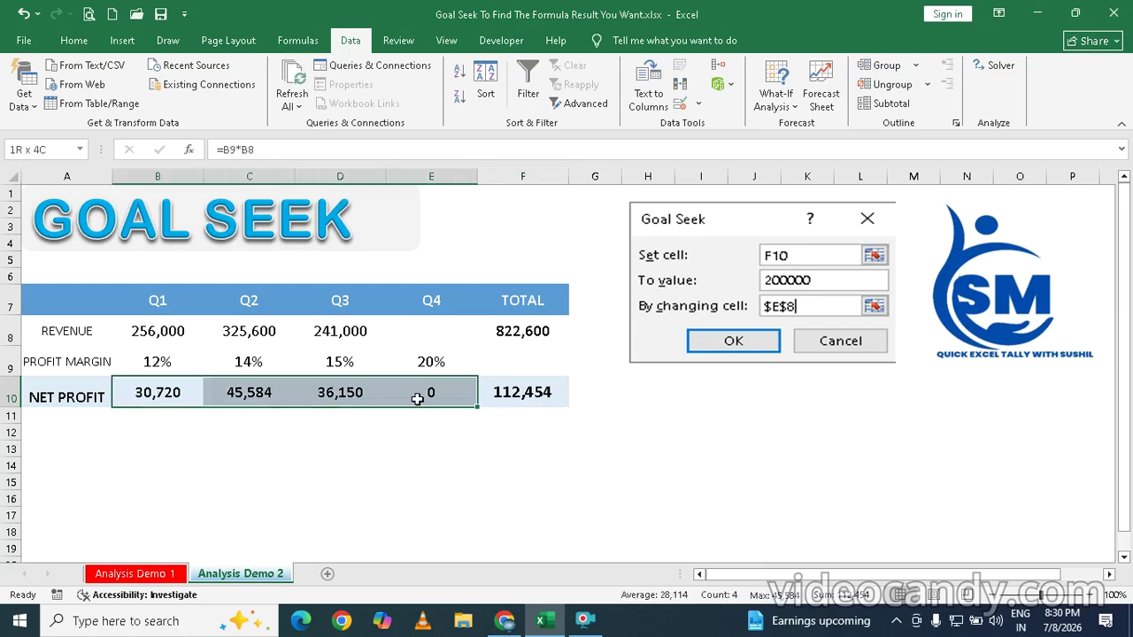
left_click(522, 390)
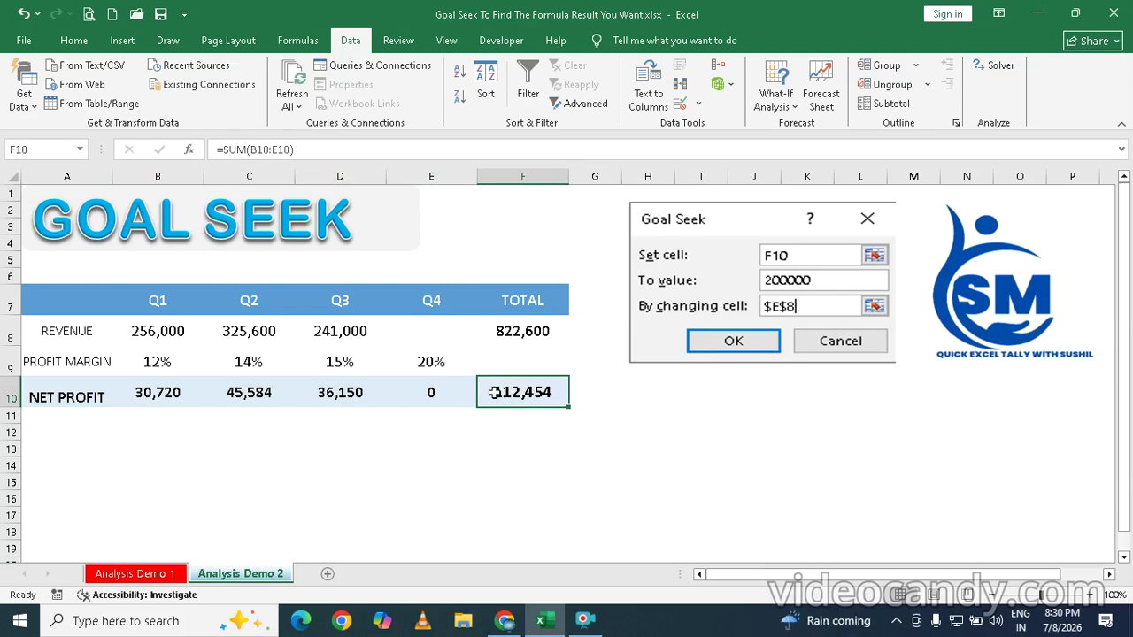
left_click(429, 334)
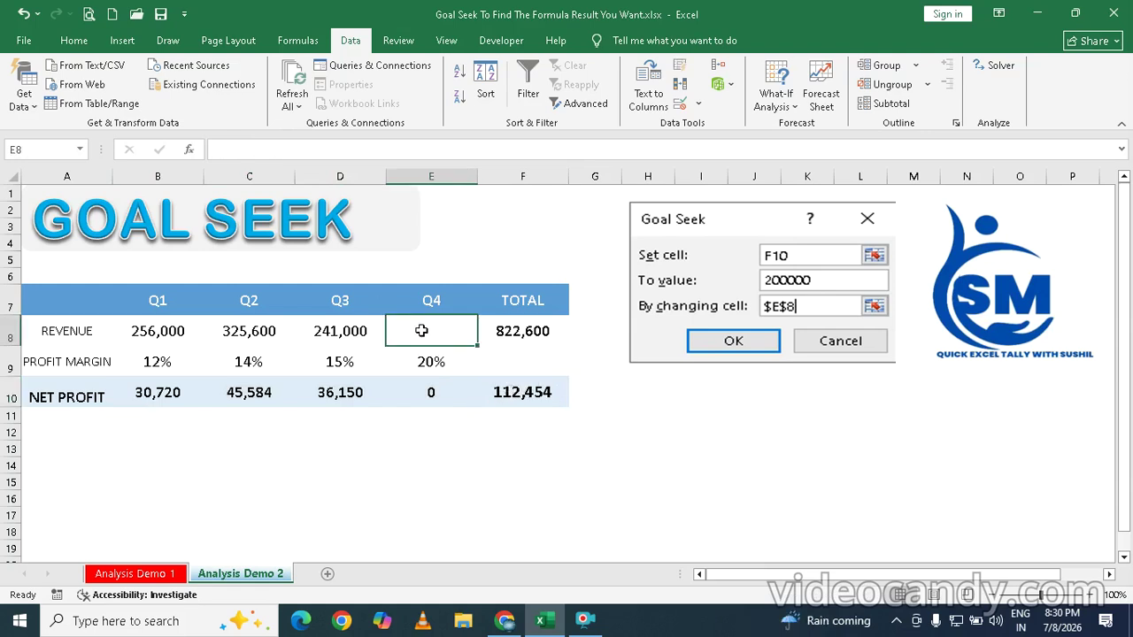
left_click(426, 392)
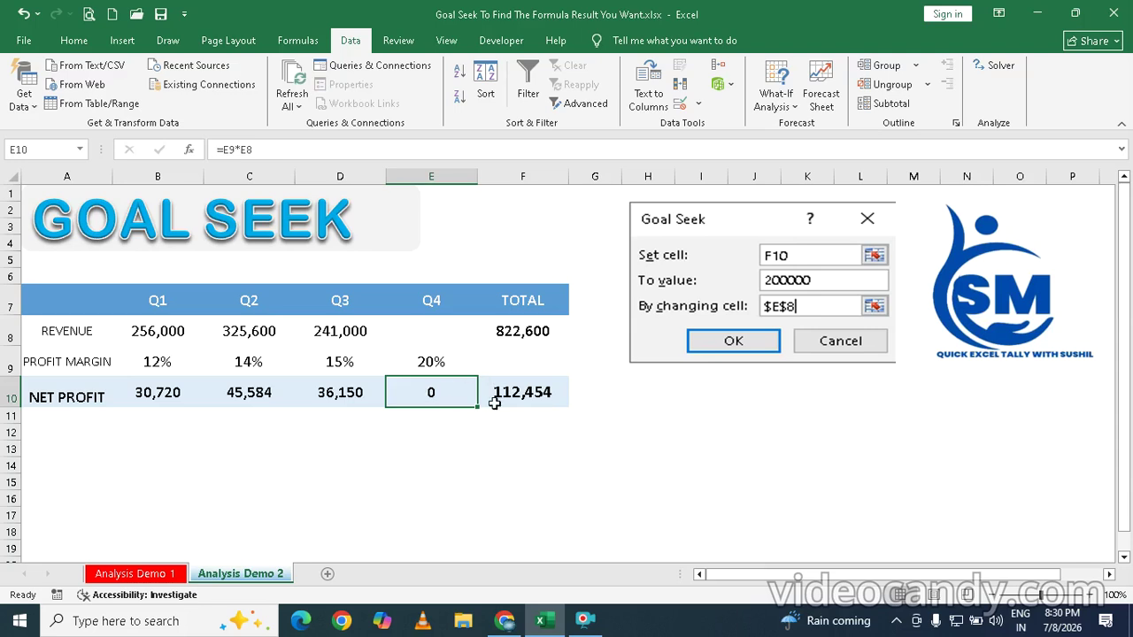
Step: Run Goal Seek to bring total net profit F10 to 200000 by changing Q4 revenue cell E8, accept the solution, and undo it
left_click(521, 386)
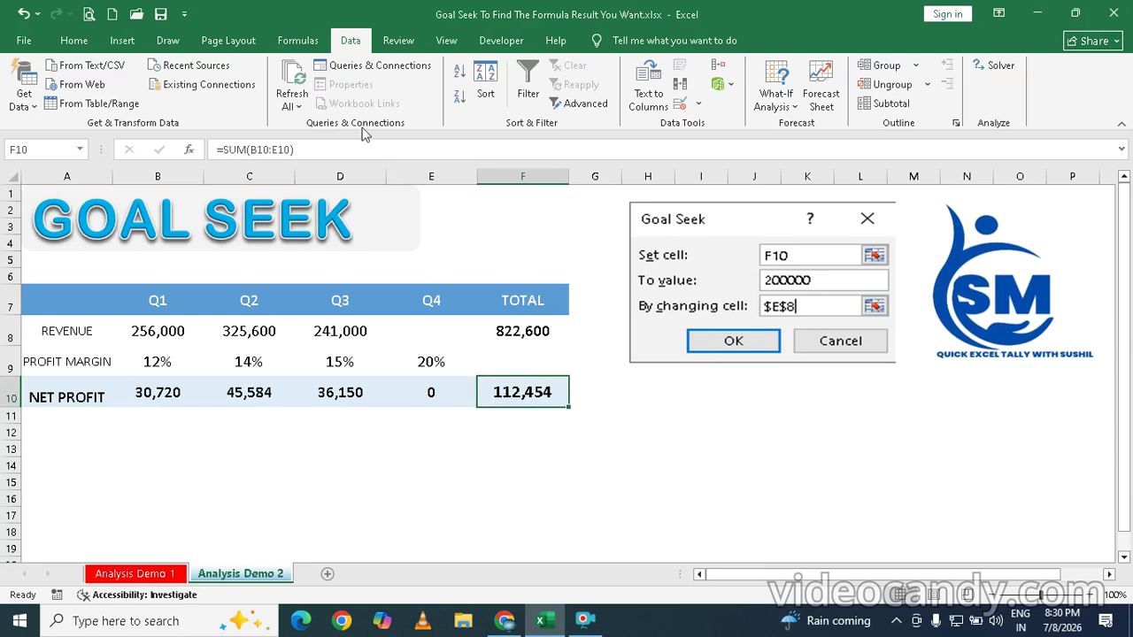
left_click(781, 98)
left_click(804, 144)
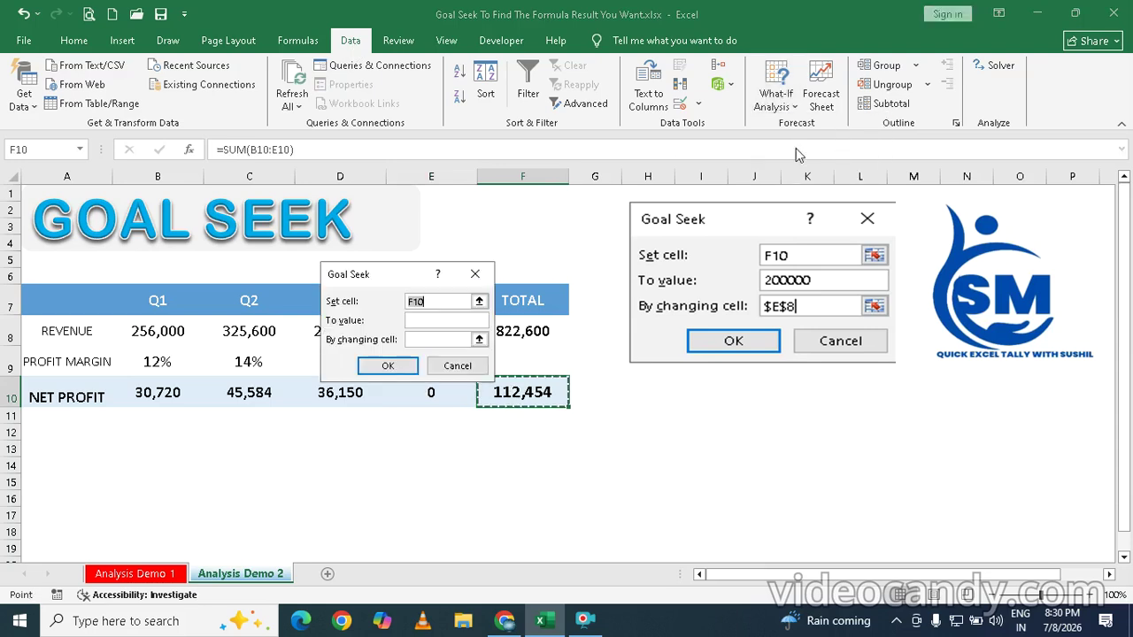
left_click_drag(354, 275, 807, 382)
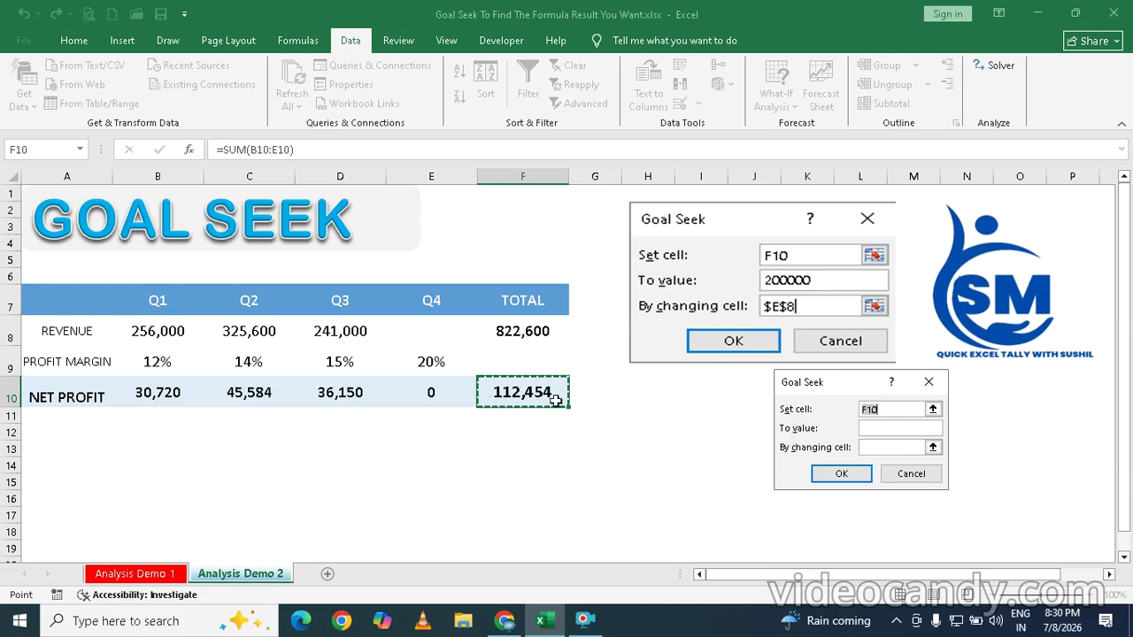
left_click(877, 429)
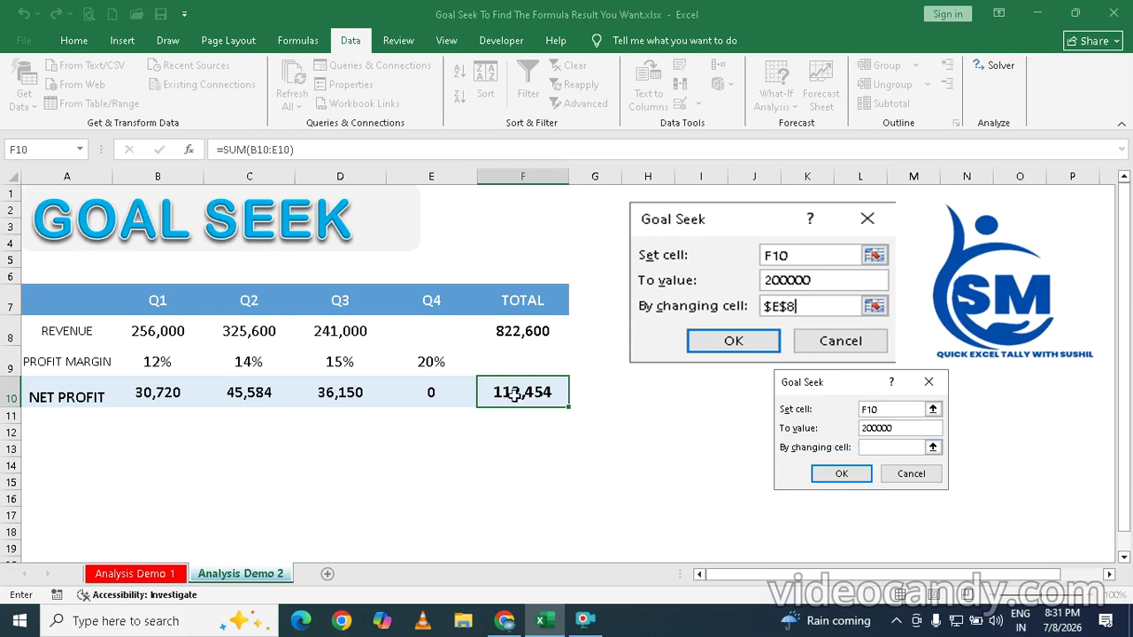
left_click(426, 324)
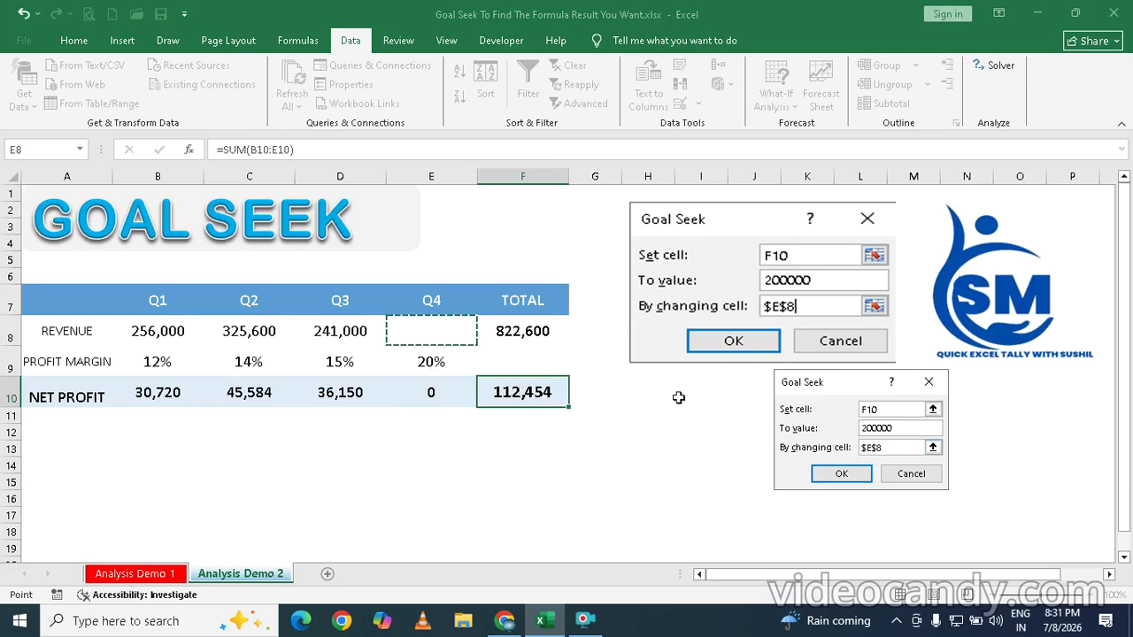
left_click(842, 474)
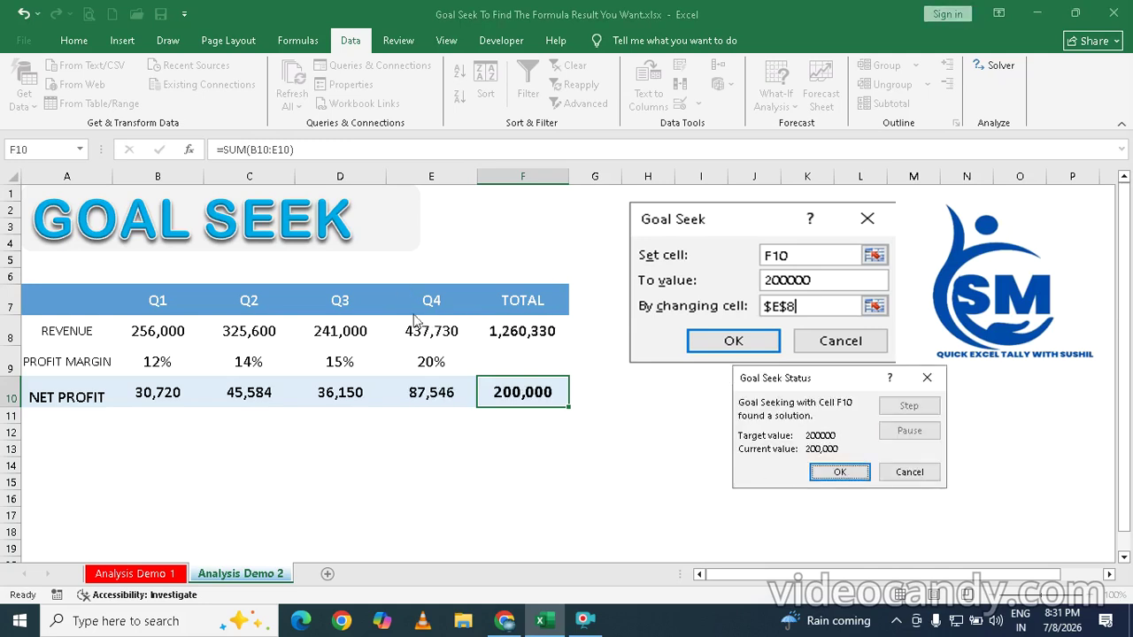
left_click(855, 471)
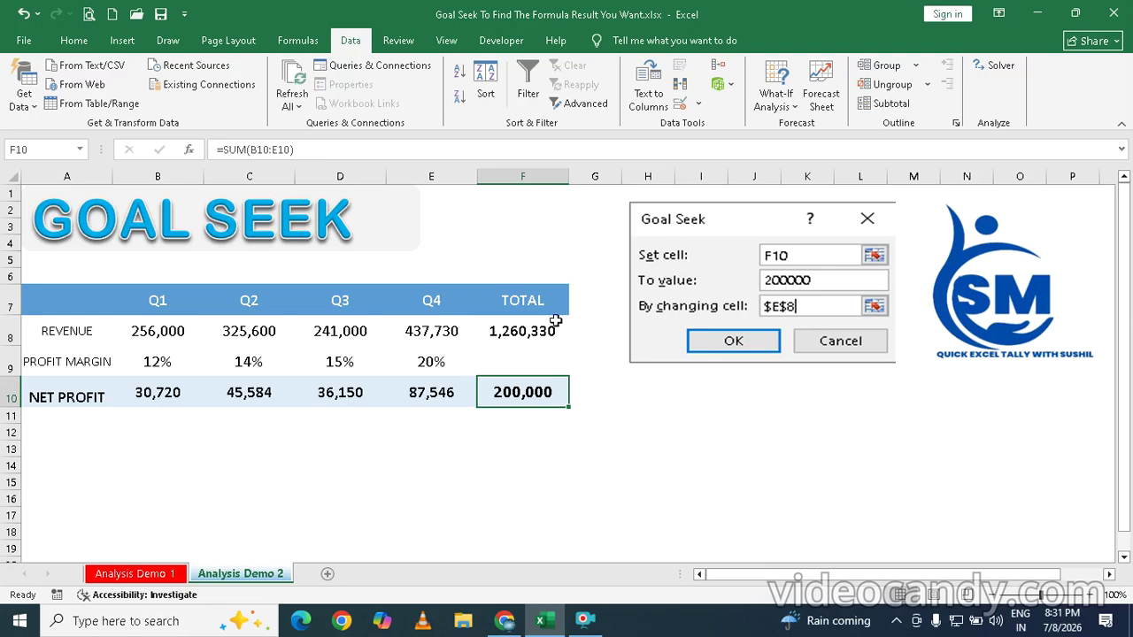
key("ctrl+z")
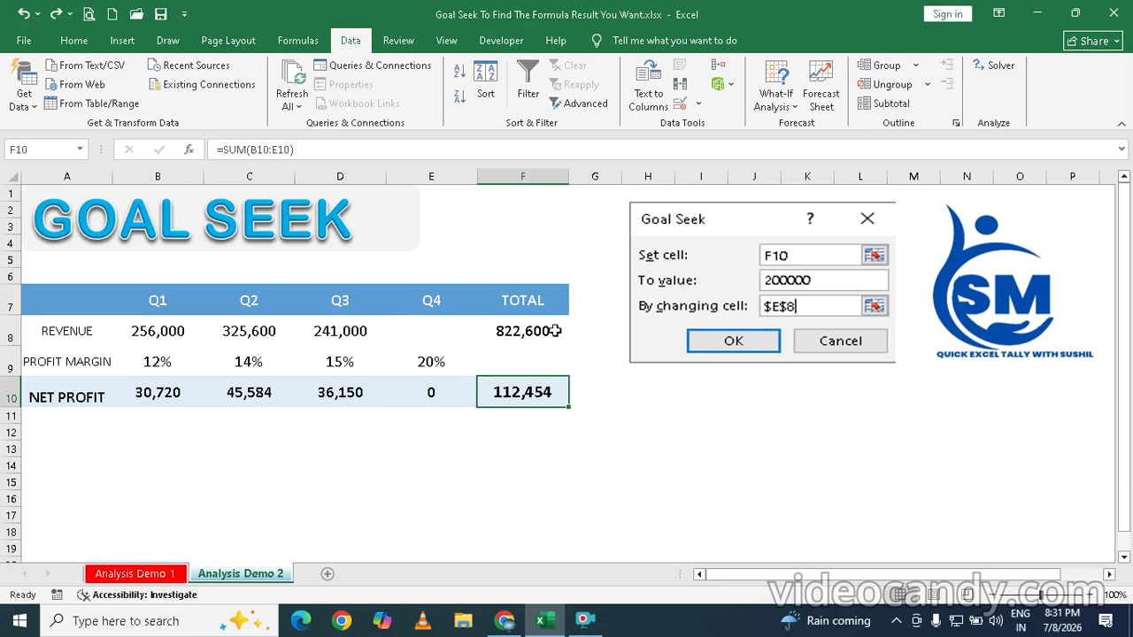
Step: Run Goal Seek to bring total revenue cell F8 to 200000 by changing Q4 revenue cell E8, and keep the solution
left_click(527, 331)
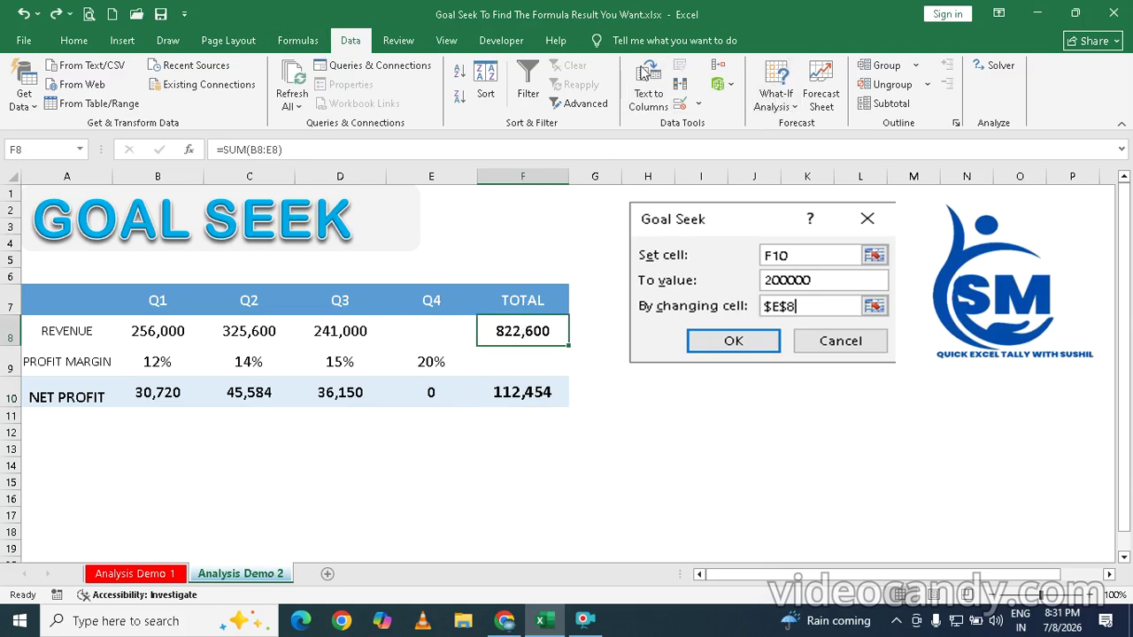
left_click(776, 91)
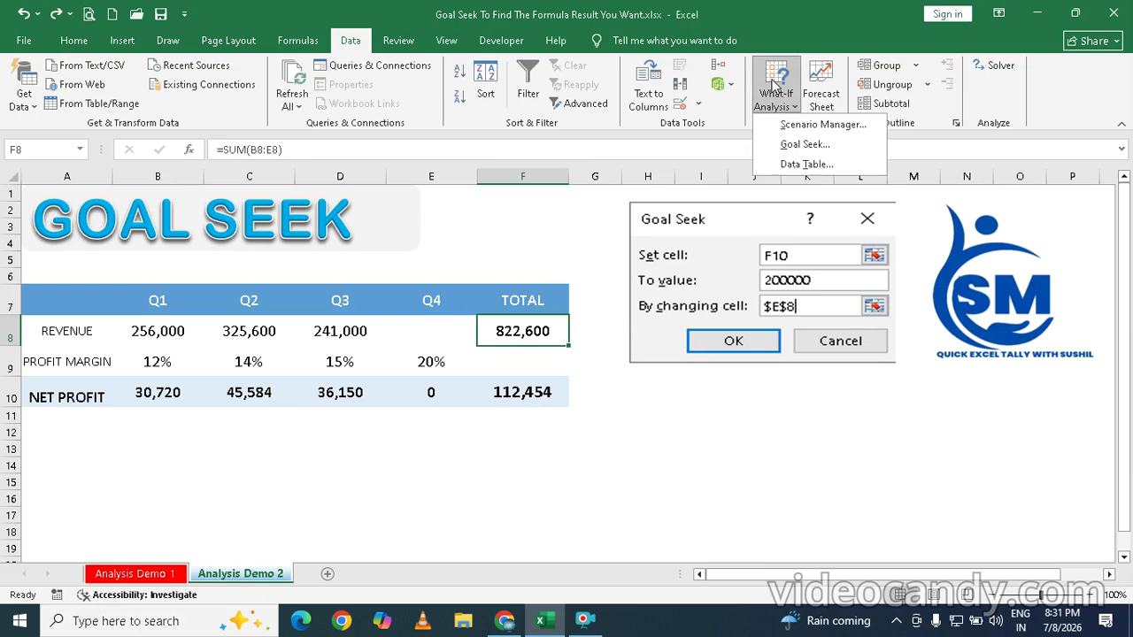
left_click(798, 146)
left_click(855, 427)
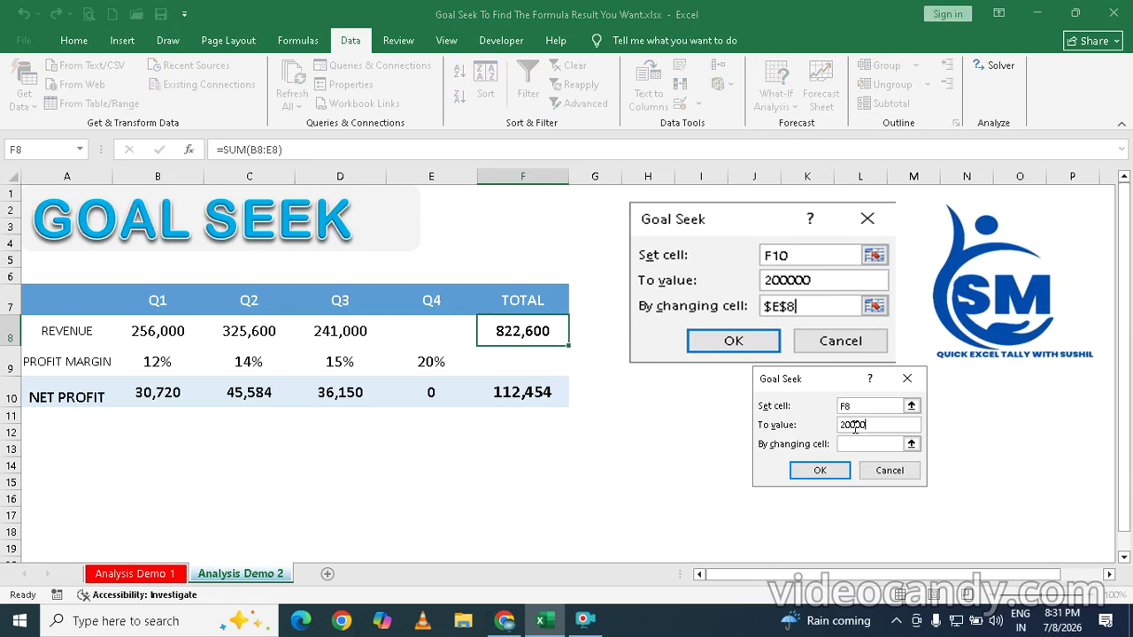
left_click(856, 444)
left_click(434, 322)
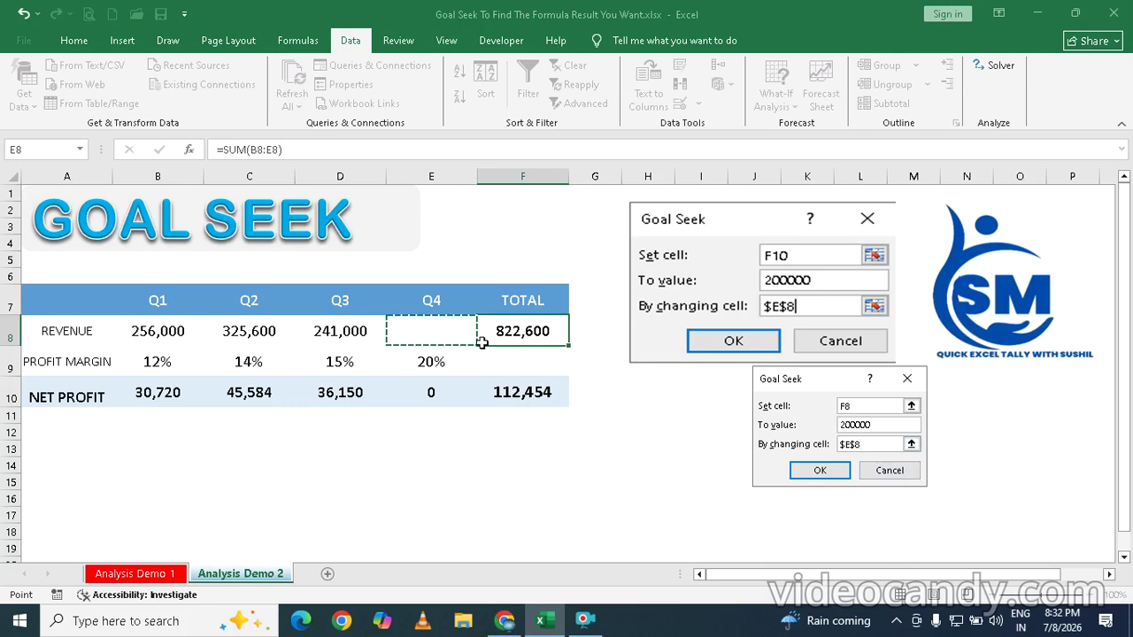
left_click(820, 471)
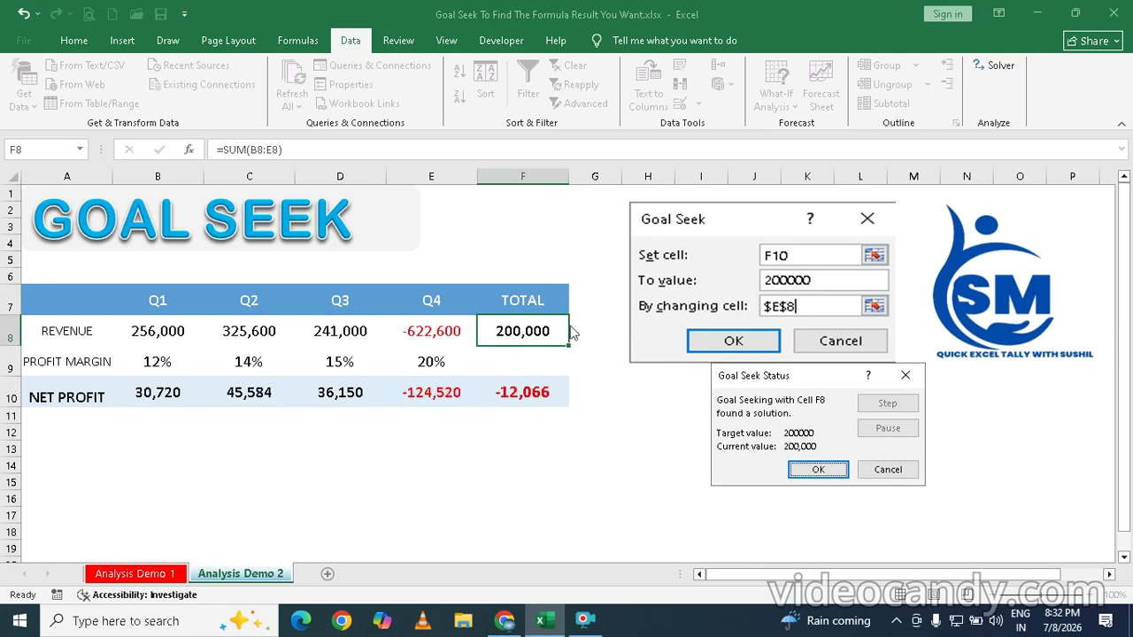
left_click(818, 469)
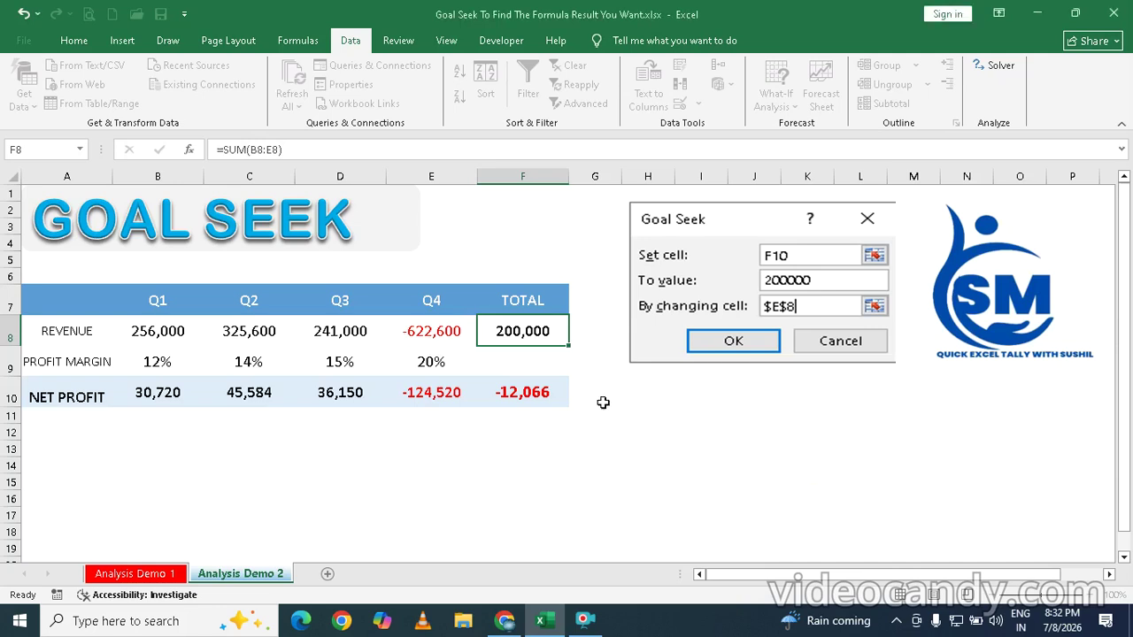